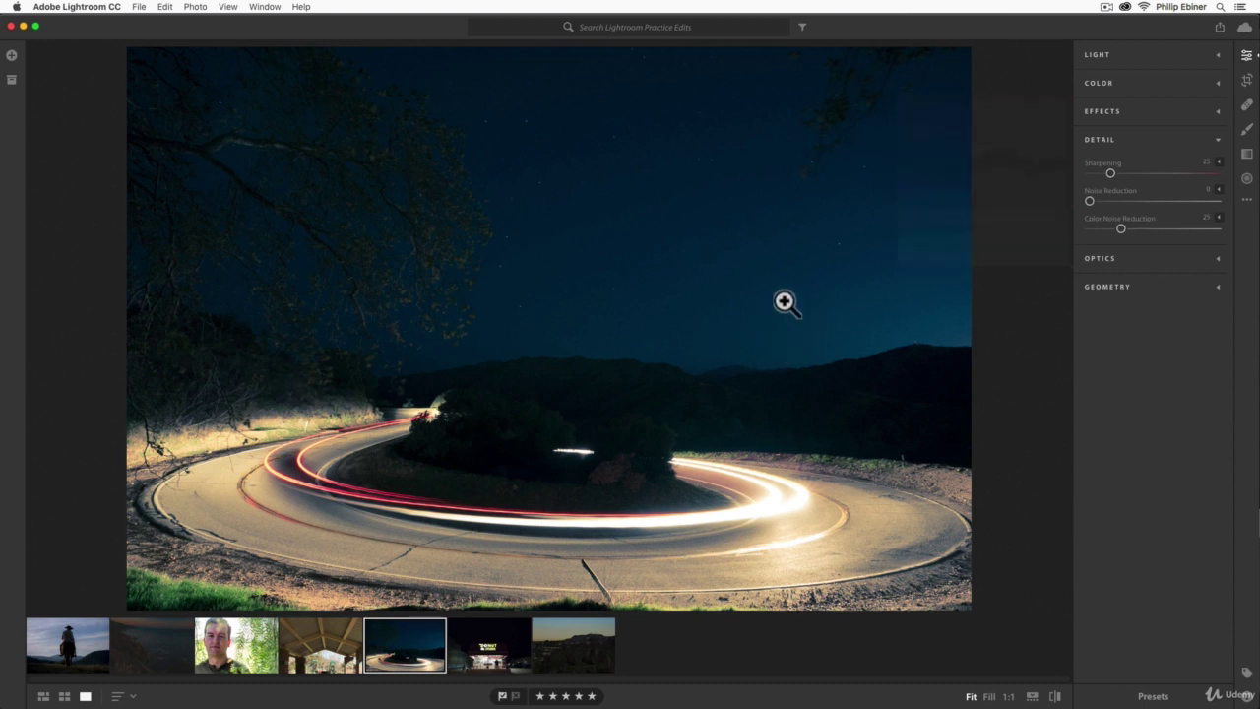
Open the portrait among the leaves, zoom in on the eyes and raise Sharpening to 92
{"action": "left_click", "coordinate": [254, 648]}
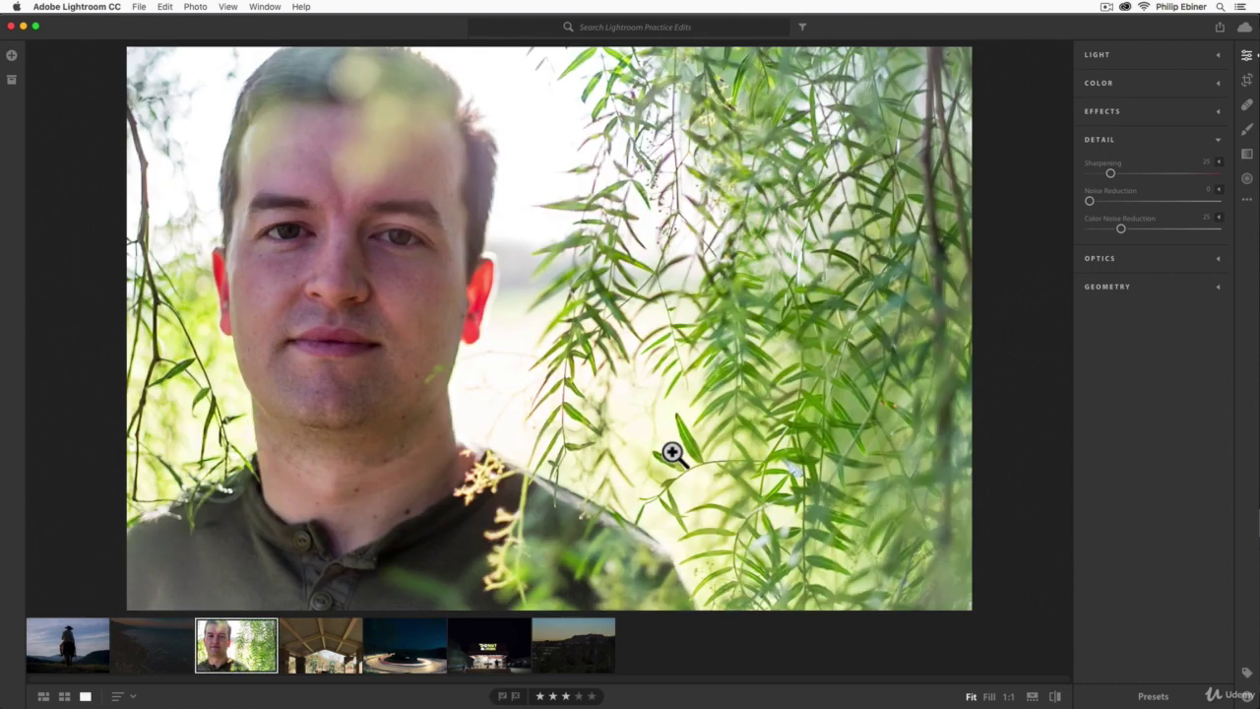
{"action": "left_click", "coordinate": [323, 234]}
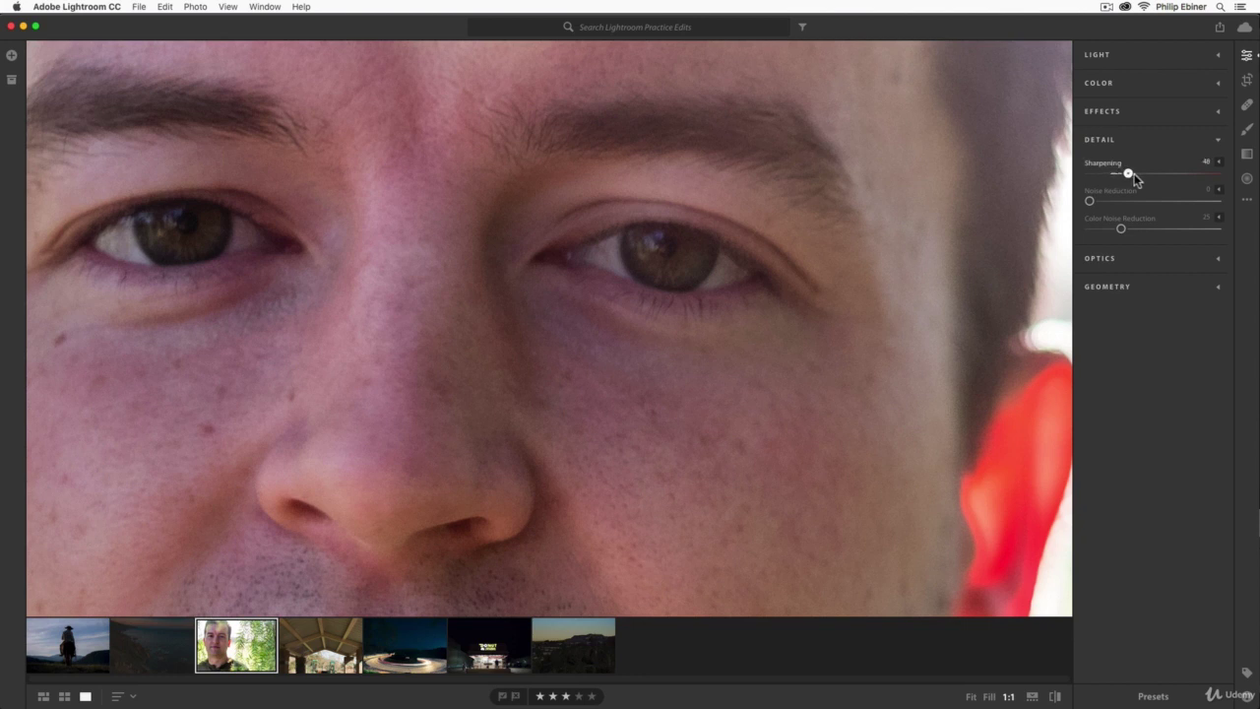
{"action": "left_click_drag", "start_coordinate": [1135, 174], "coordinate": [1167, 176]}
{"action": "left_click", "coordinate": [696, 265]}
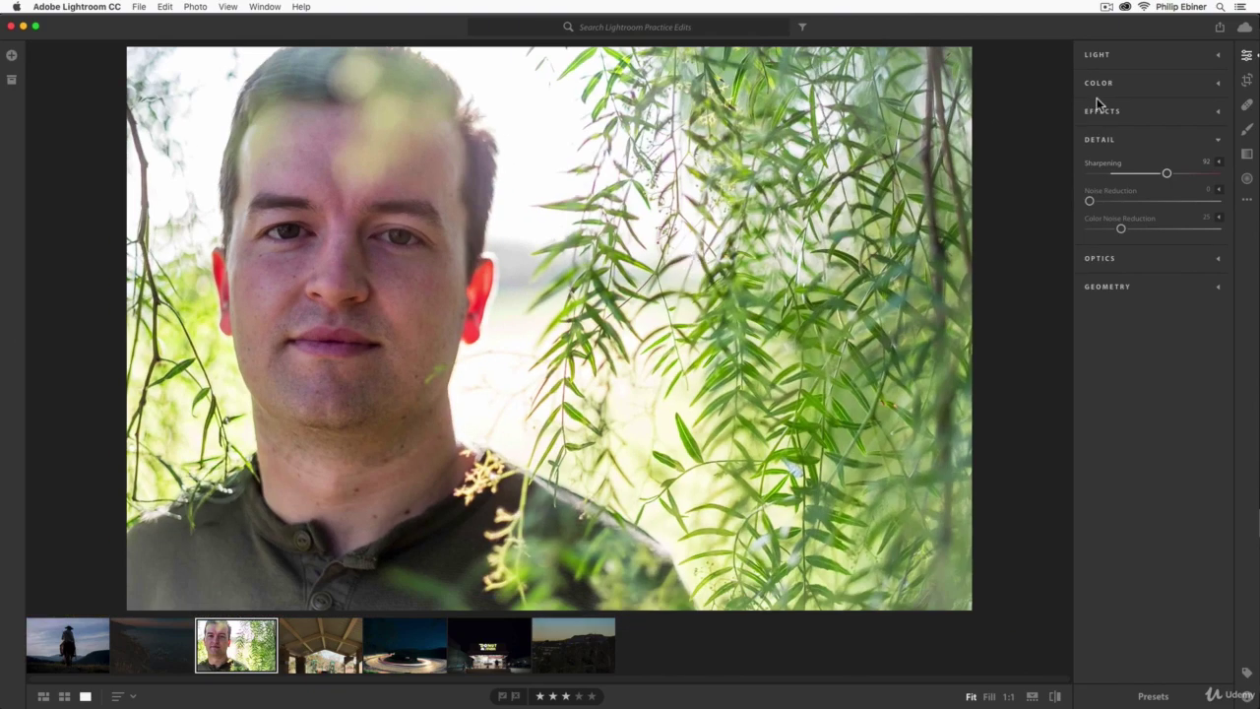
Try the maximum and lower Sharpening amounts on the whole portrait, and restore Sharpening to 25
{"action": "left_click", "coordinate": [1215, 175]}
{"action": "left_click_drag", "start_coordinate": [1214, 174], "coordinate": [1223, 174]}
{"action": "left_click", "coordinate": [1108, 174]}
{"action": "left_click_drag", "start_coordinate": [1108, 178], "coordinate": [1219, 177]}
{"action": "left_click_drag", "start_coordinate": [1219, 176], "coordinate": [1119, 175]}
{"action": "mouse_move", "coordinate": [1135, 184]}
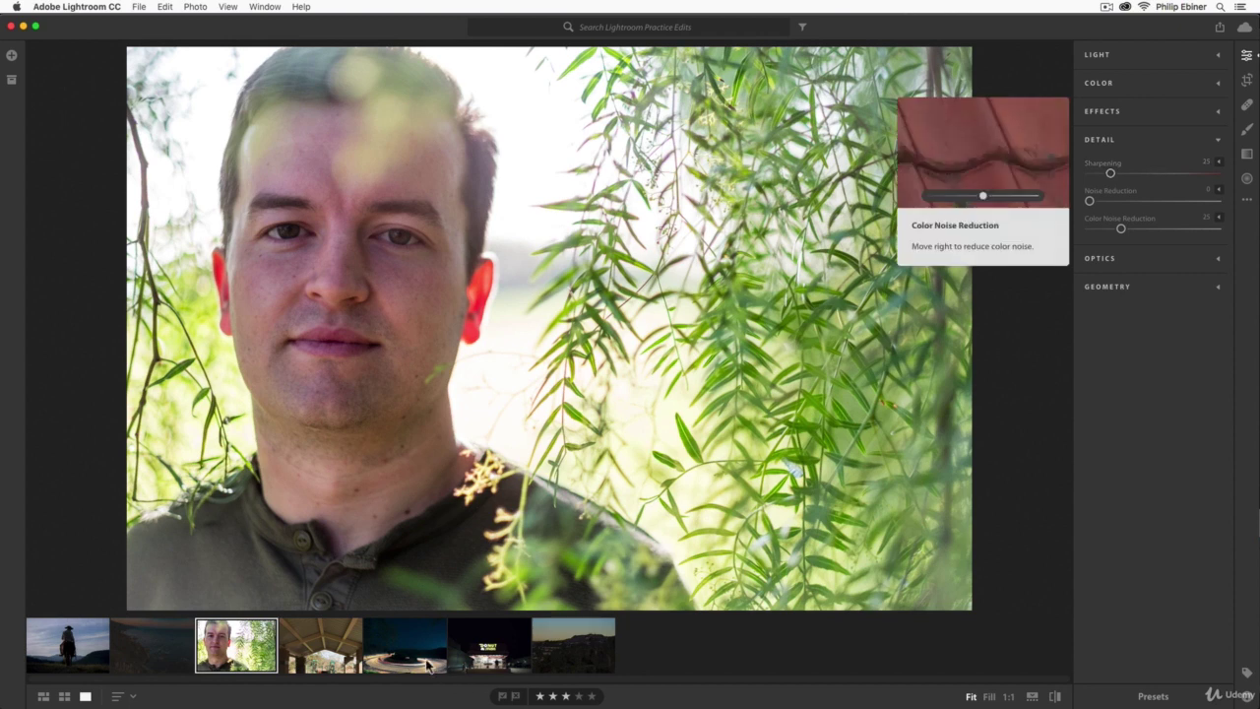
Open the night road photo with light trails, zoom in on the sky and raise Noise Reduction to 100
{"action": "key", "text": "Right"}
{"action": "key", "text": "Right"}
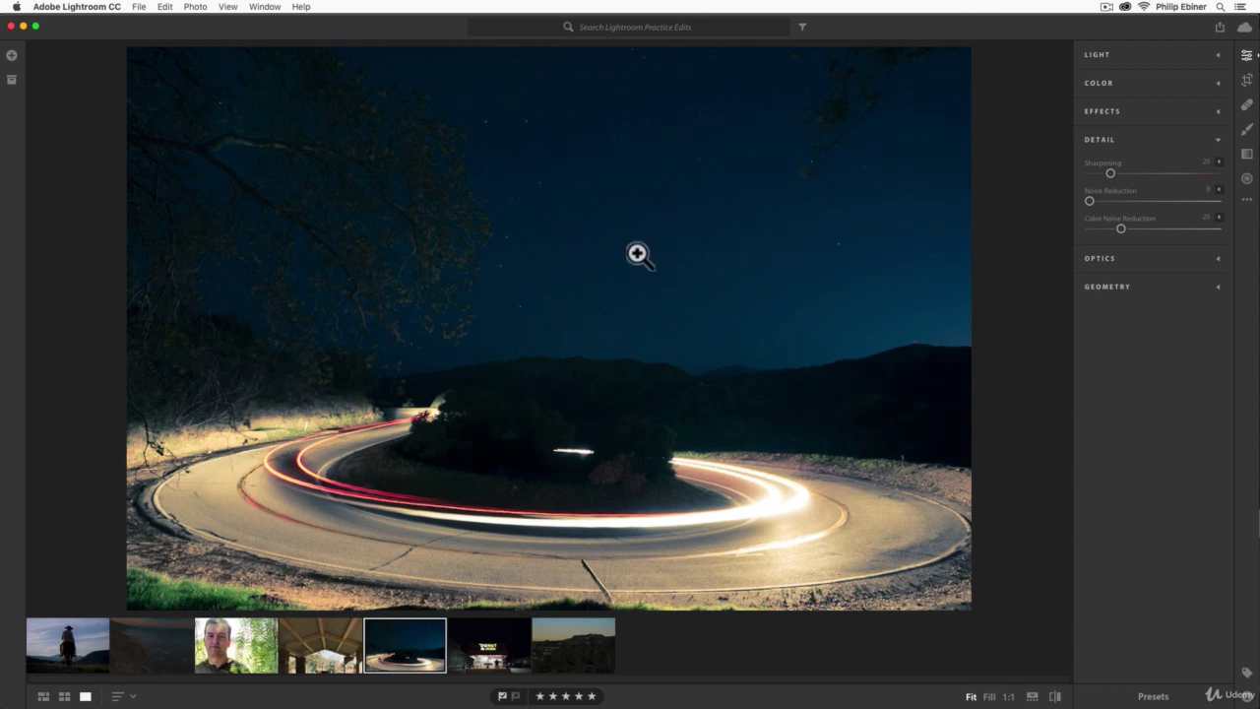
{"action": "left_click", "coordinate": [635, 252]}
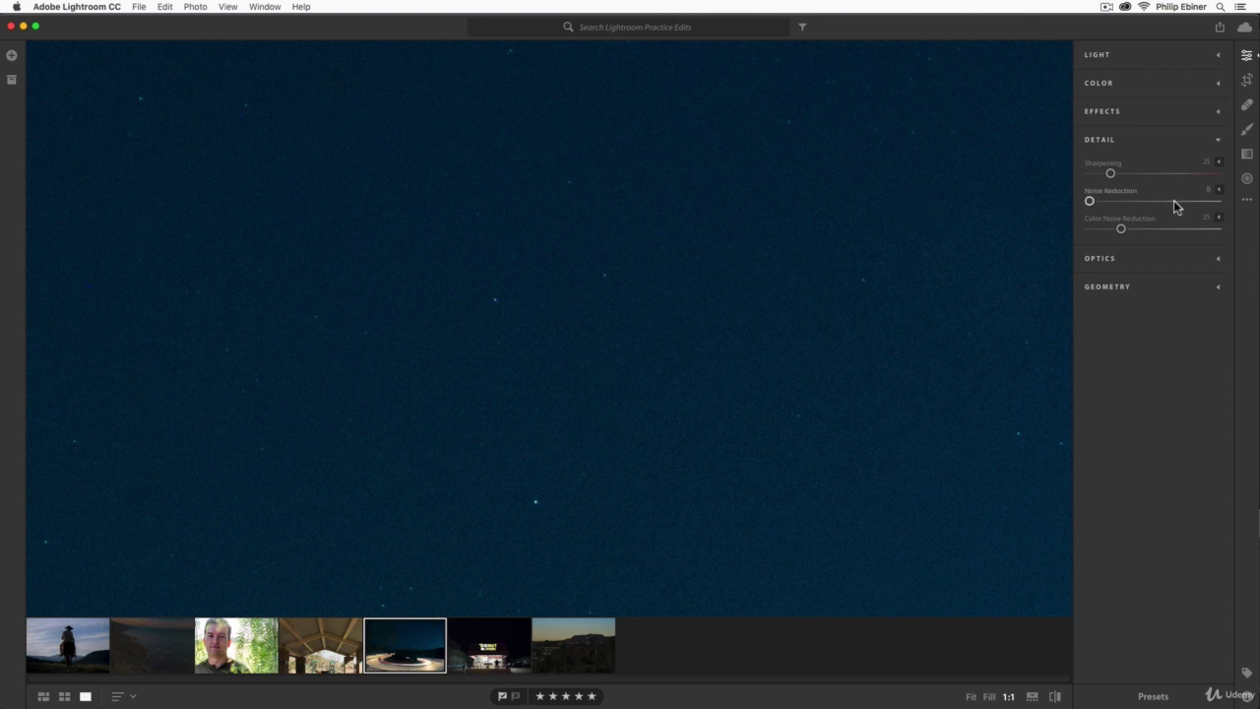
{"action": "left_click_drag", "start_coordinate": [1089, 201], "coordinate": [1217, 201]}
{"action": "left_click", "coordinate": [712, 320]}
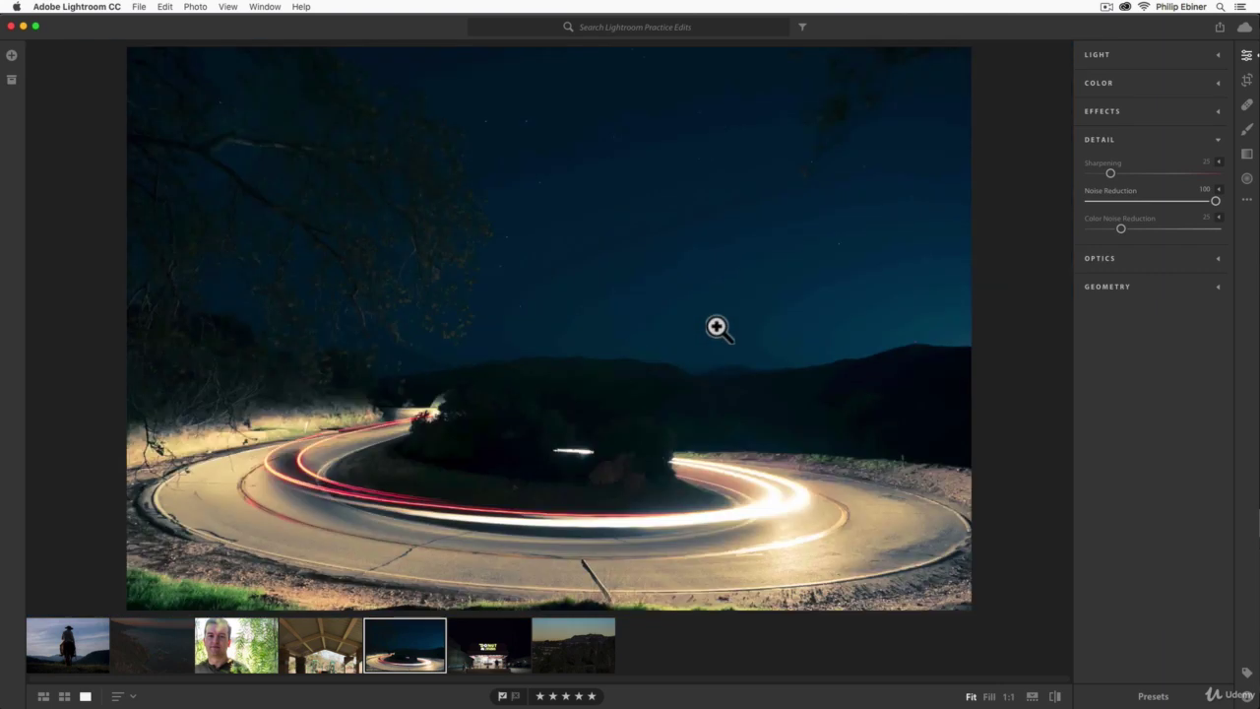
Compare the full night photo with Noise Reduction at 0 and 98, and reset the slider to 0
{"action": "left_click_drag", "start_coordinate": [1215, 201], "coordinate": [1087, 206]}
{"action": "mouse_move", "coordinate": [1089, 210]}
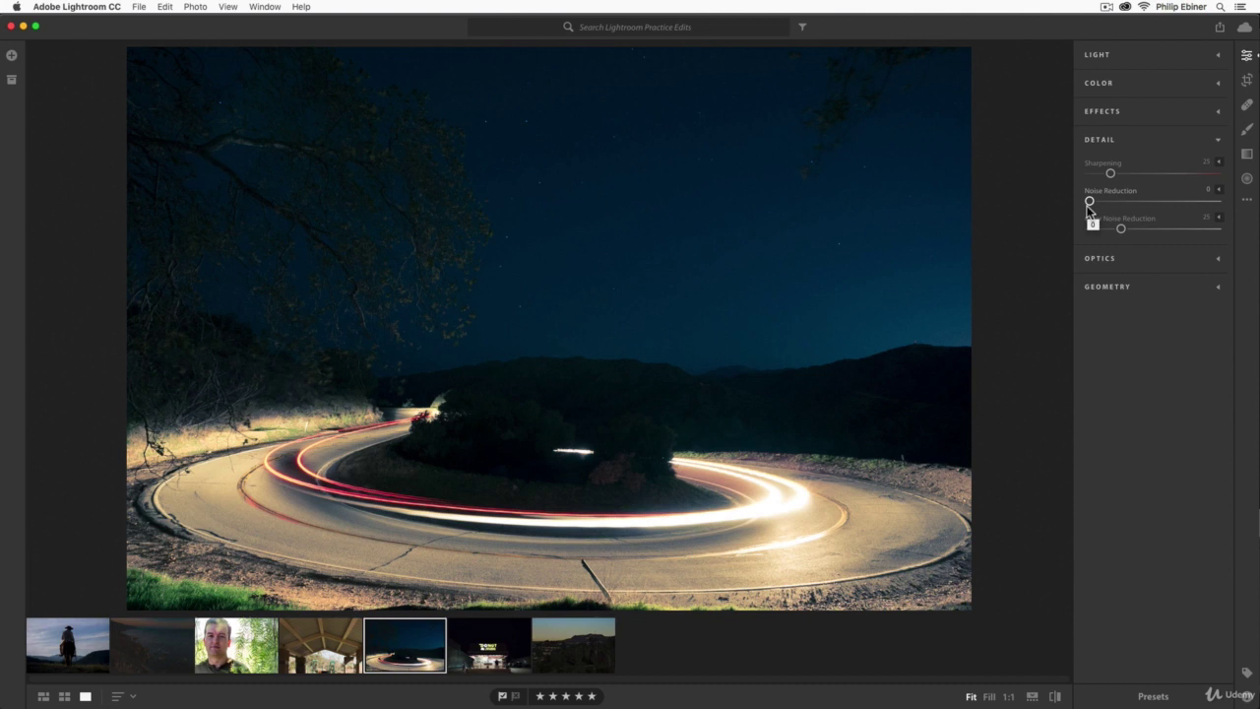
{"action": "left_click", "coordinate": [1213, 202]}
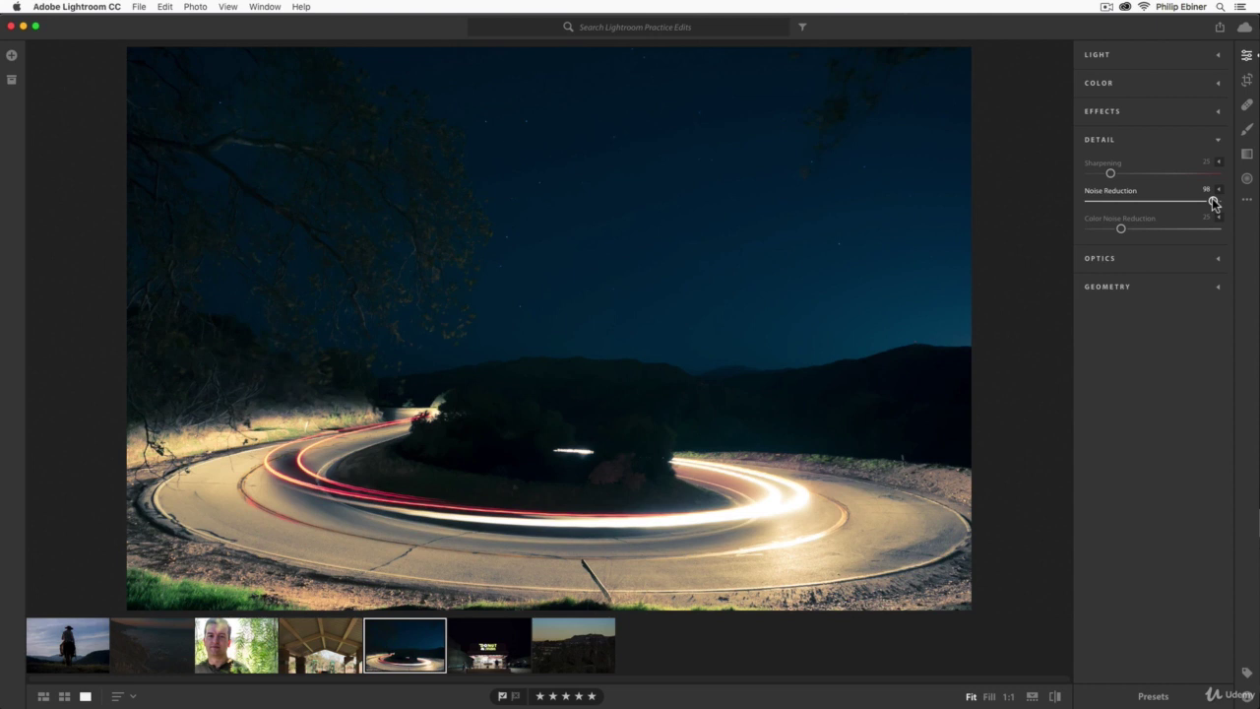
{"action": "double_click", "coordinate": [1213, 202]}
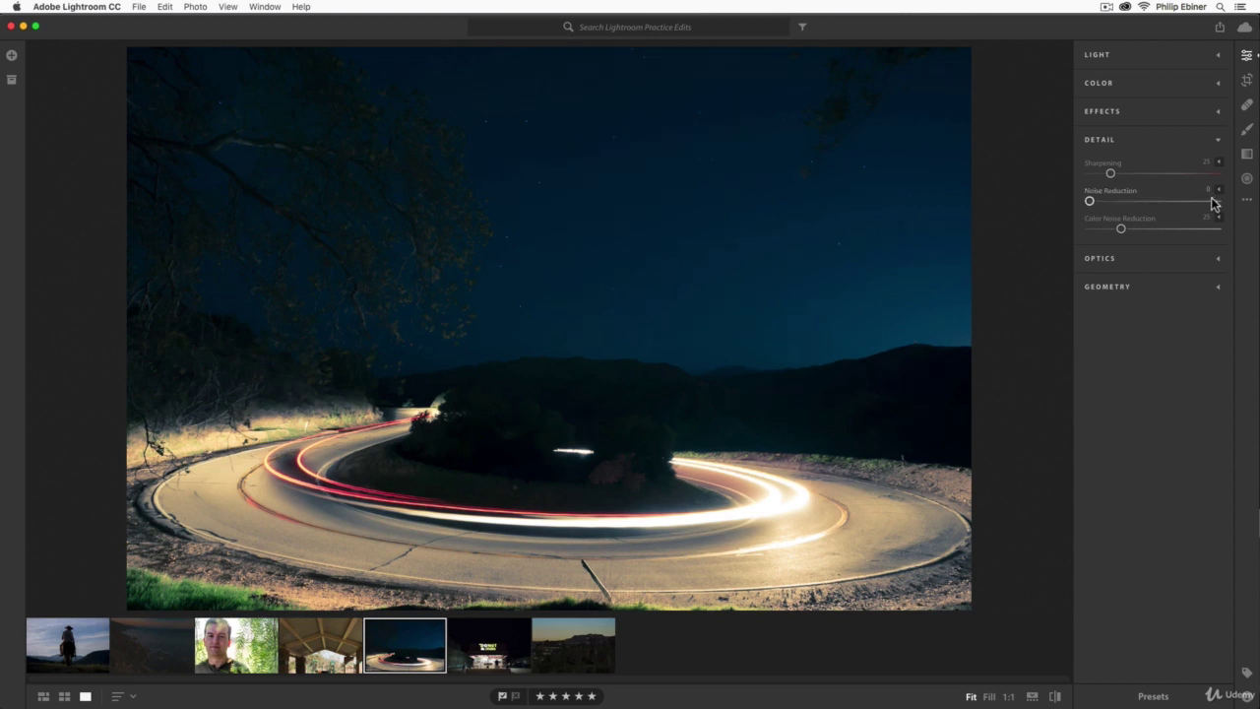
Set Noise Reduction to 27, try removing Color Noise Reduction and return that setting to 25
{"action": "left_click", "coordinate": [1125, 201]}
{"action": "left_click", "coordinate": [1121, 228]}
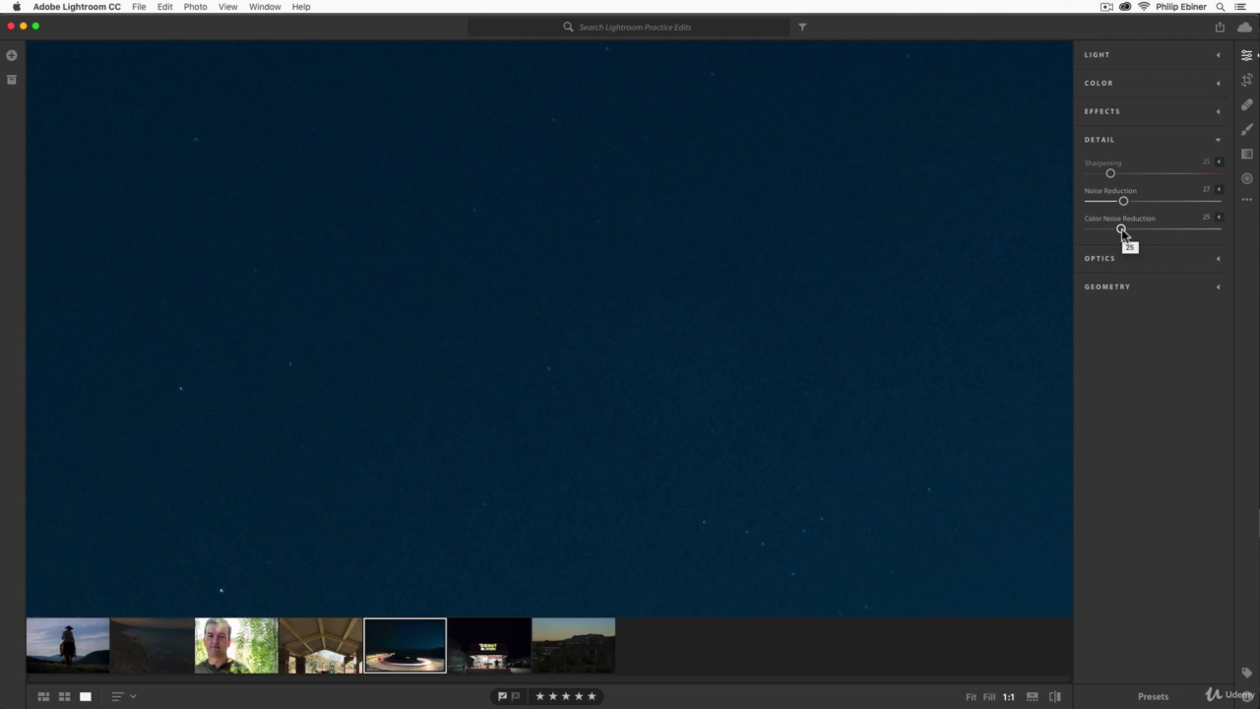
{"action": "left_click_drag", "start_coordinate": [1122, 228], "coordinate": [1065, 232]}
{"action": "left_click_drag", "start_coordinate": [1089, 230], "coordinate": [1120, 228]}
Expand the advanced settings for both noise reductions and Sharpening, and reset the Color Noise Reduction Detail to 50
{"action": "left_click", "coordinate": [1219, 217]}
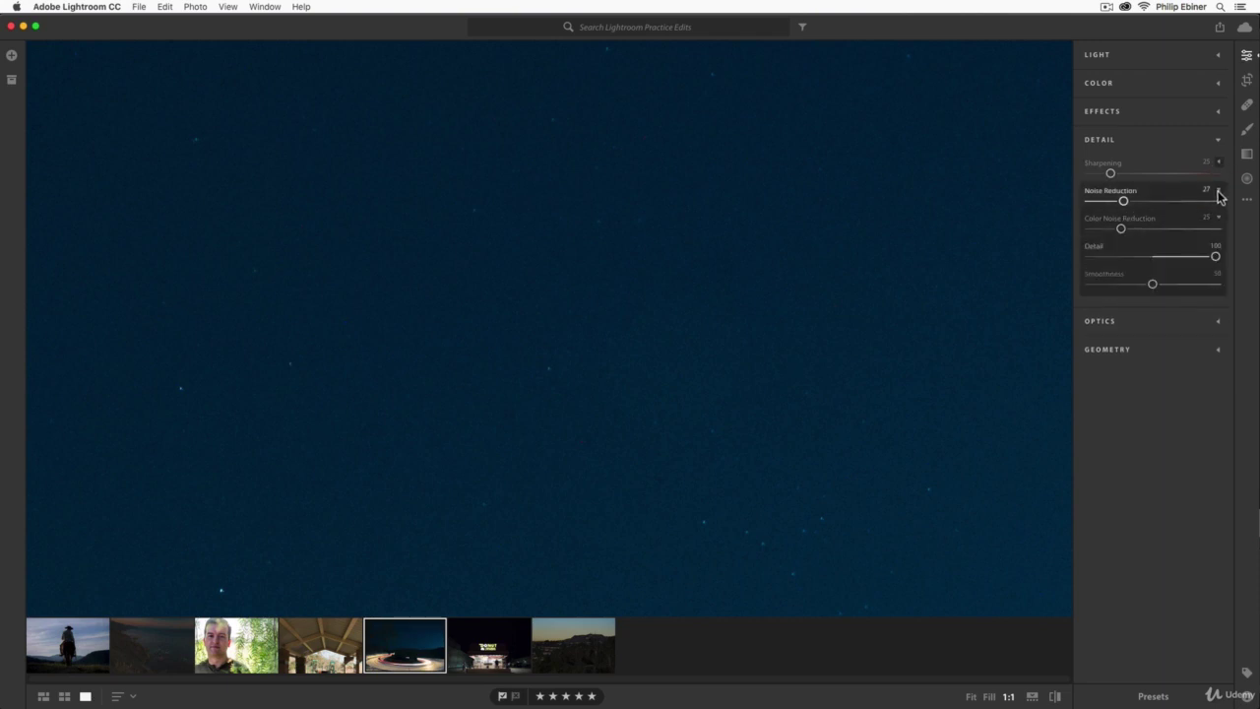
{"action": "left_click", "coordinate": [1219, 191]}
{"action": "left_click", "coordinate": [1219, 162]}
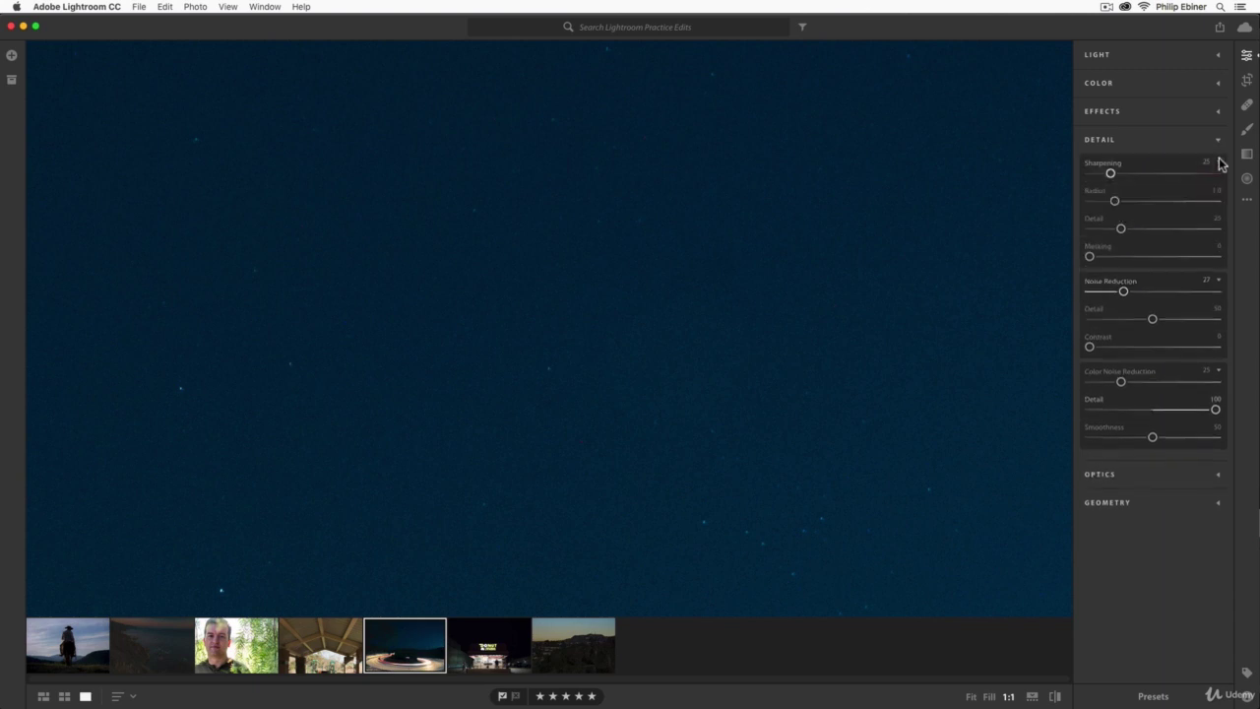
{"action": "mouse_move", "coordinate": [1130, 342]}
{"action": "double_click", "coordinate": [1215, 408]}
{"action": "left_click", "coordinate": [666, 402]}
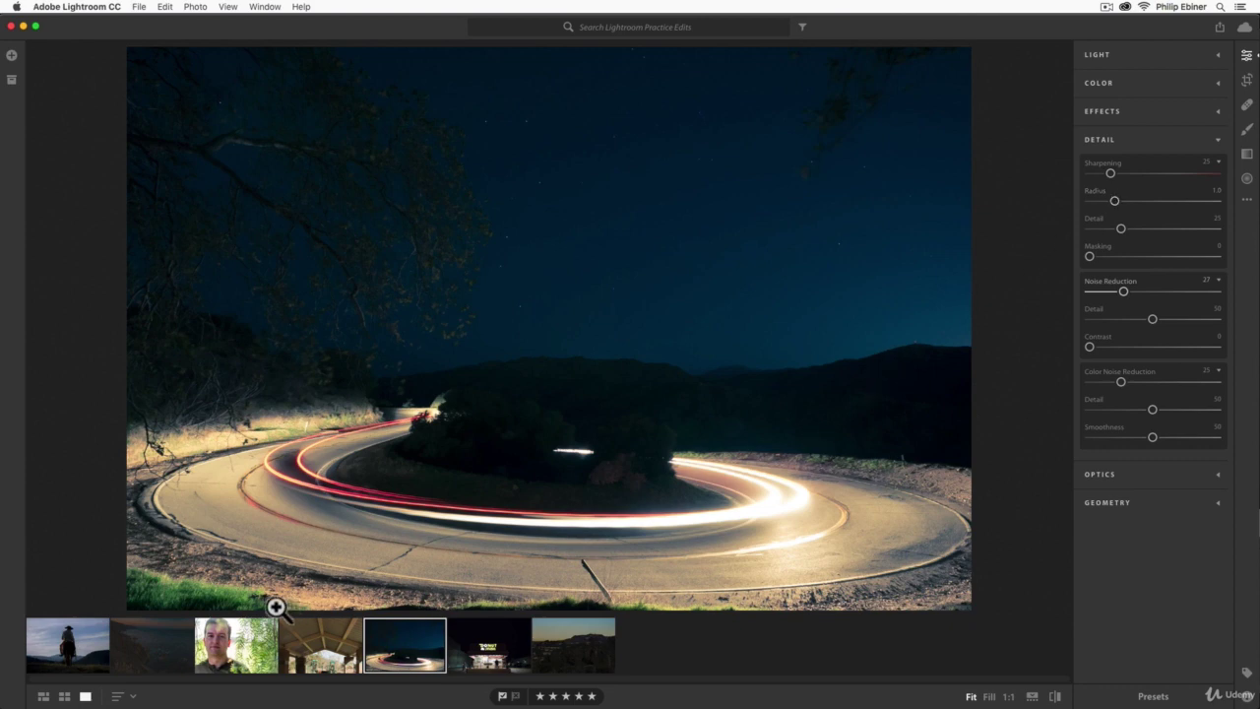
On the portrait, set the Sharpening Radius to 1.9 and Masking to 42, checking the leaf edges at 1:1
{"action": "left_click", "coordinate": [251, 652]}
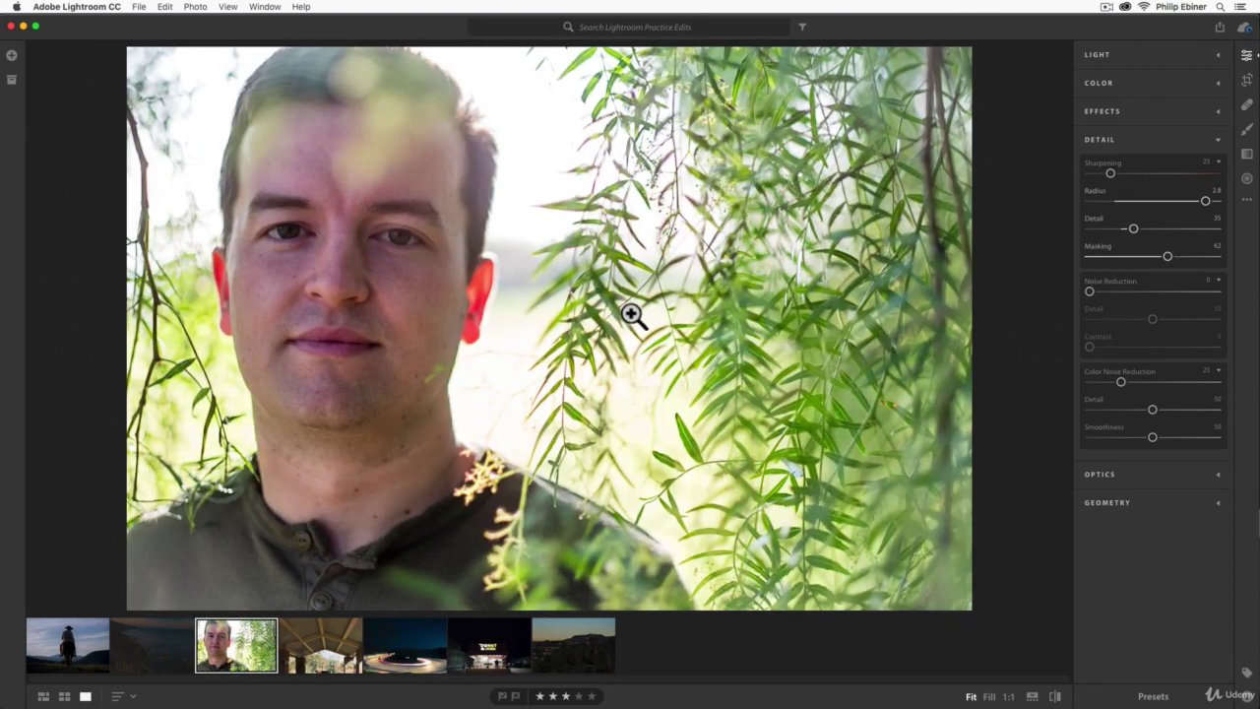
{"action": "left_click", "coordinate": [744, 310]}
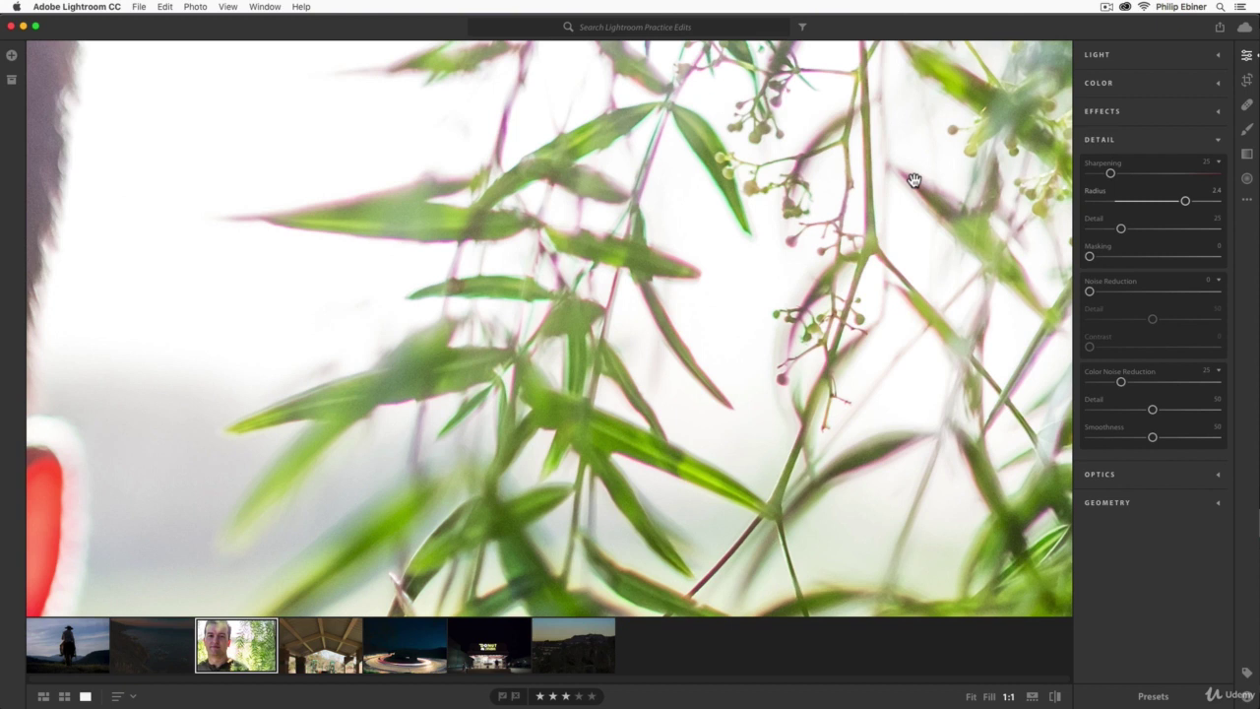
{"action": "left_click_drag", "start_coordinate": [1189, 202], "coordinate": [1162, 202]}
{"action": "left_click", "coordinate": [538, 239]}
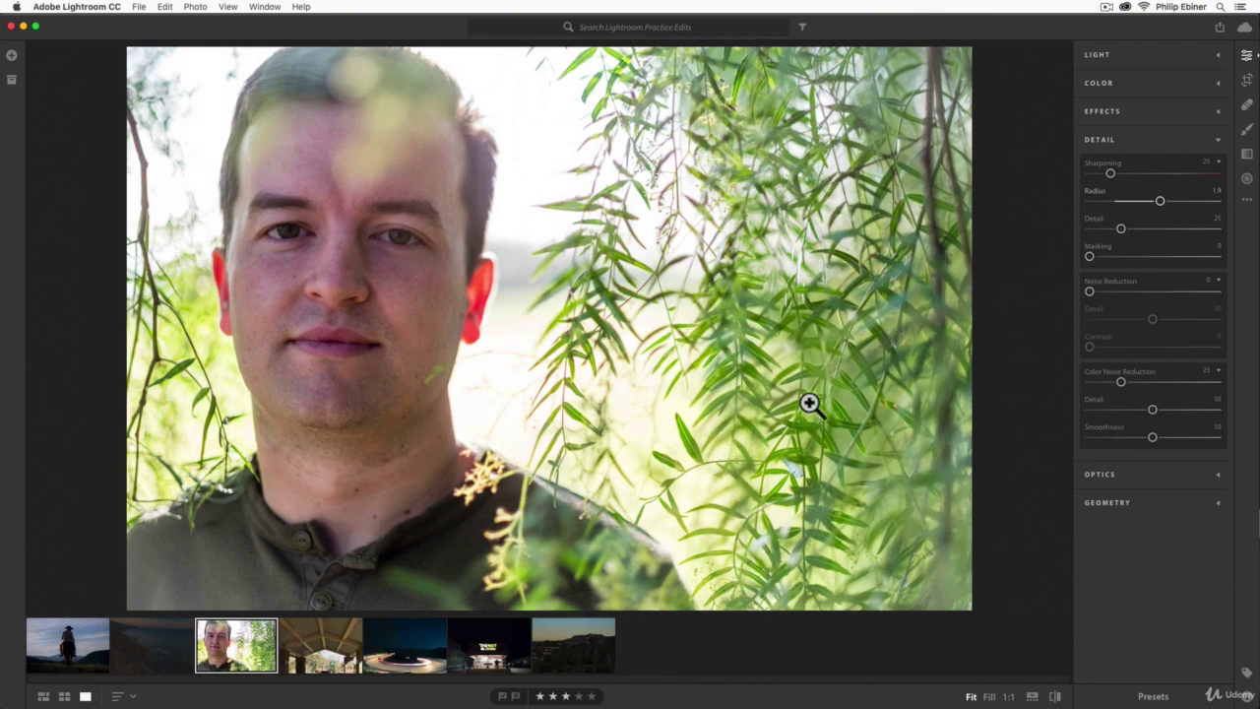
{"action": "left_click", "coordinate": [1142, 257]}
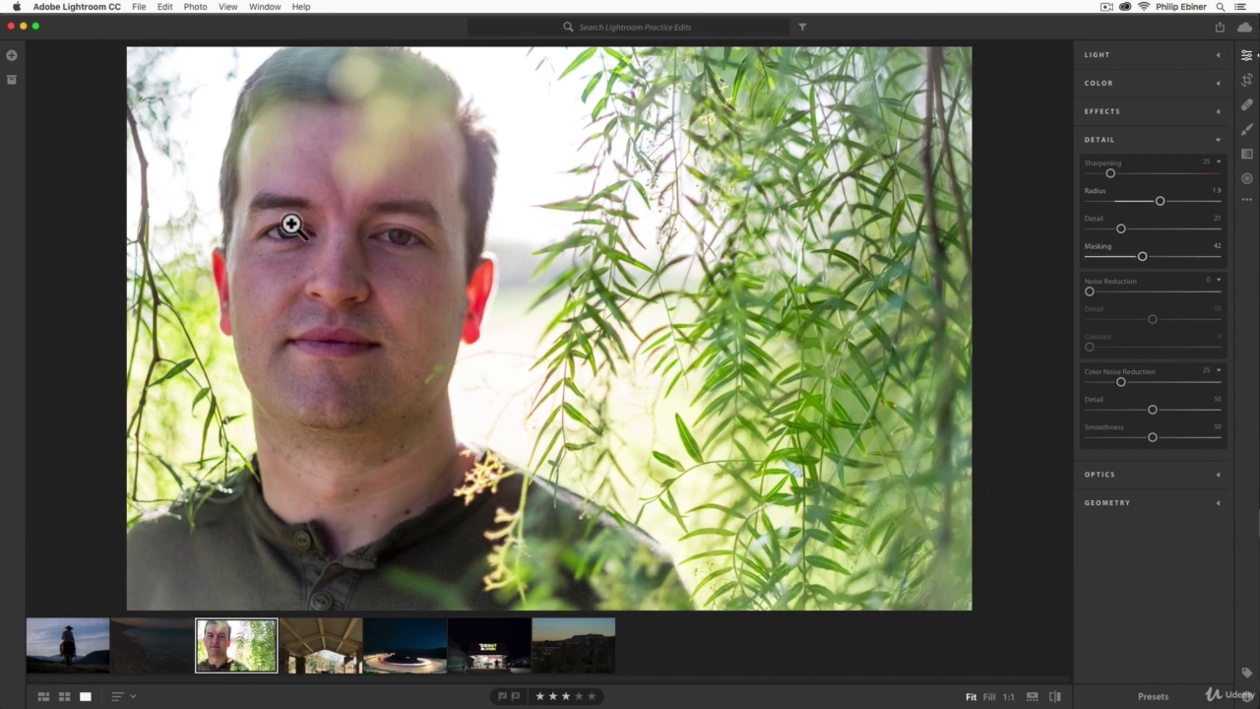
{"action": "left_click", "coordinate": [538, 168]}
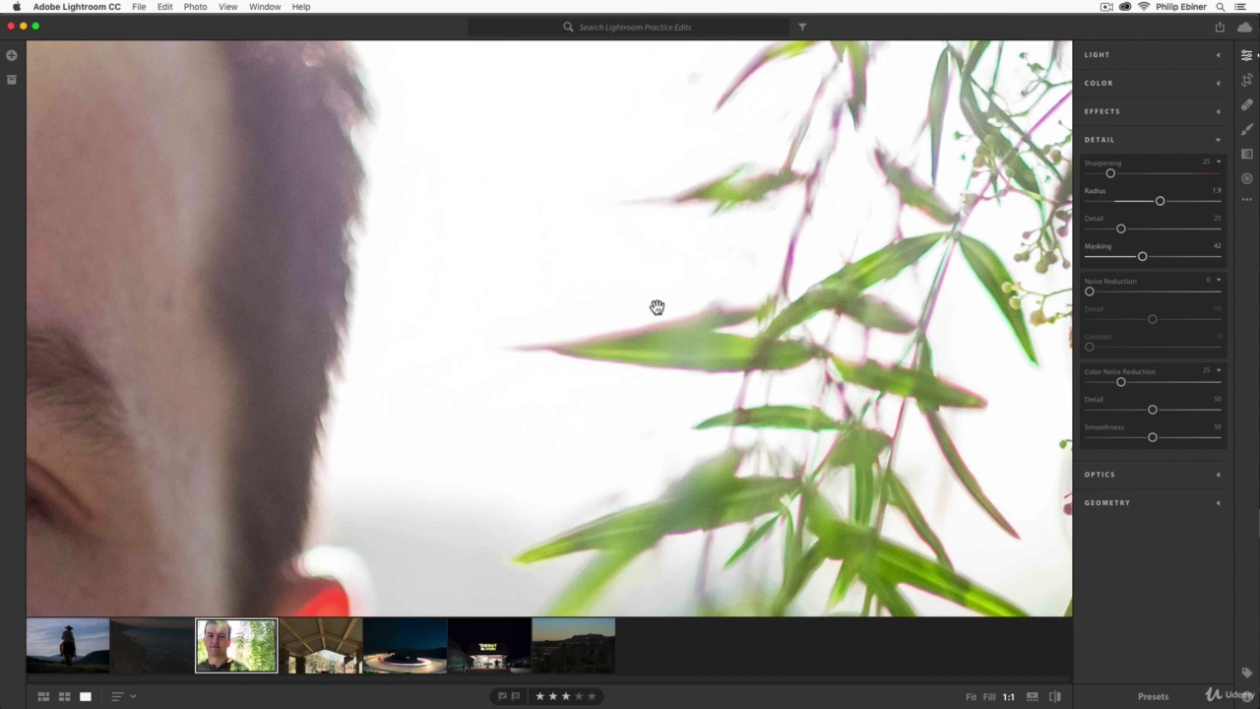
Return to the night road photo, raise Sharpening to 150 and inspect the hills and sky at 1:1
{"action": "left_click", "coordinate": [394, 649]}
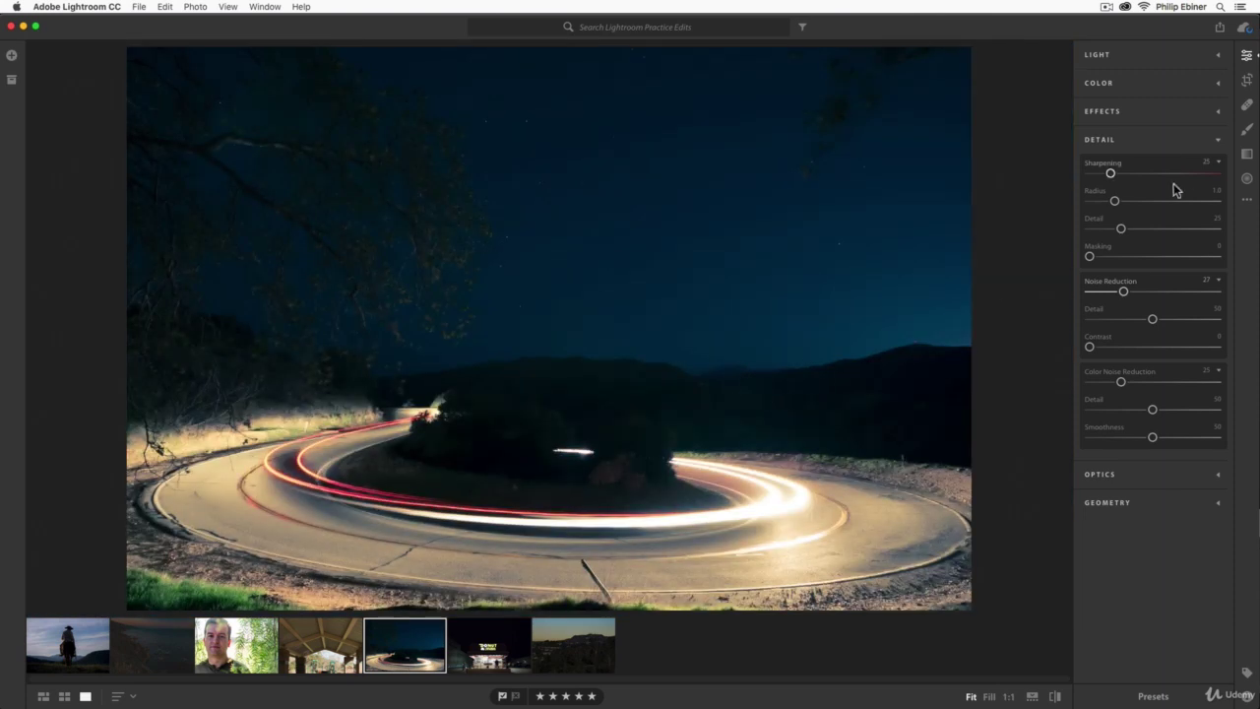
{"action": "left_click_drag", "start_coordinate": [1191, 175], "coordinate": [1256, 178]}
{"action": "left_click_drag", "start_coordinate": [515, 443], "coordinate": [563, 304]}
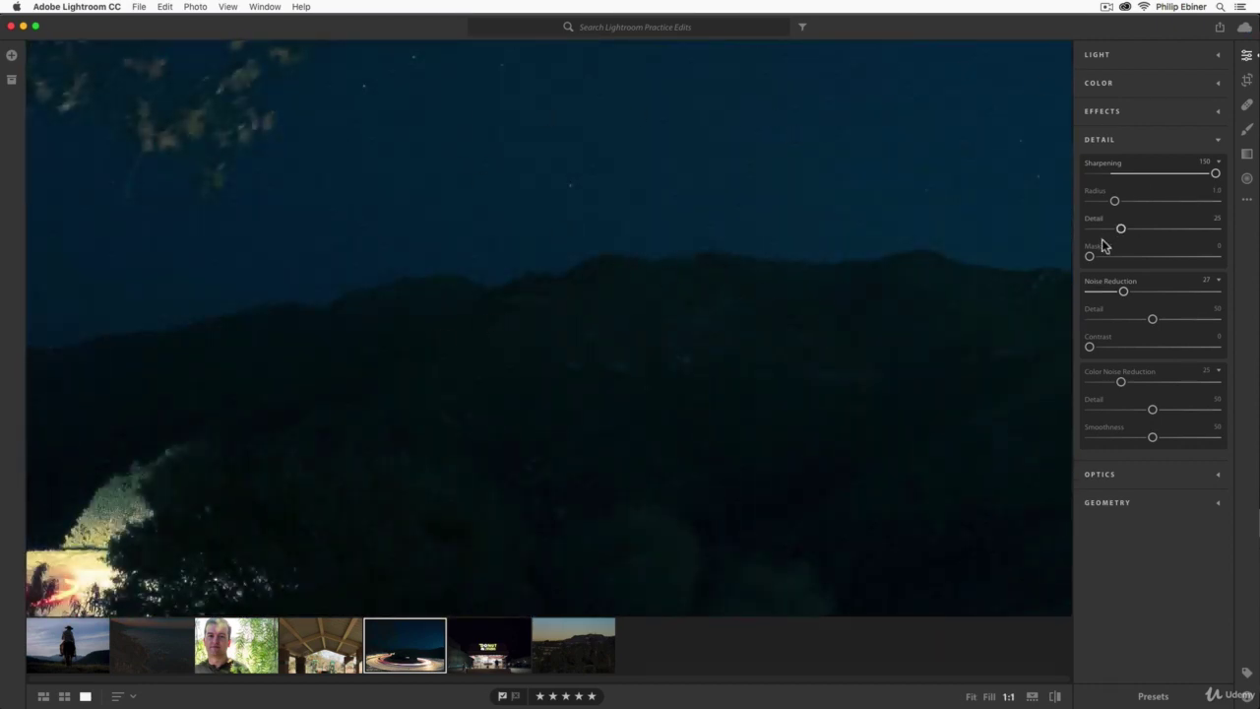
Compare Masking amounts on the branches and sky, set Masking to 100 and collapse the advanced Sharpening settings
{"action": "left_click_drag", "start_coordinate": [1091, 257], "coordinate": [1175, 257]}
{"action": "left_click_drag", "start_coordinate": [338, 174], "coordinate": [733, 403]}
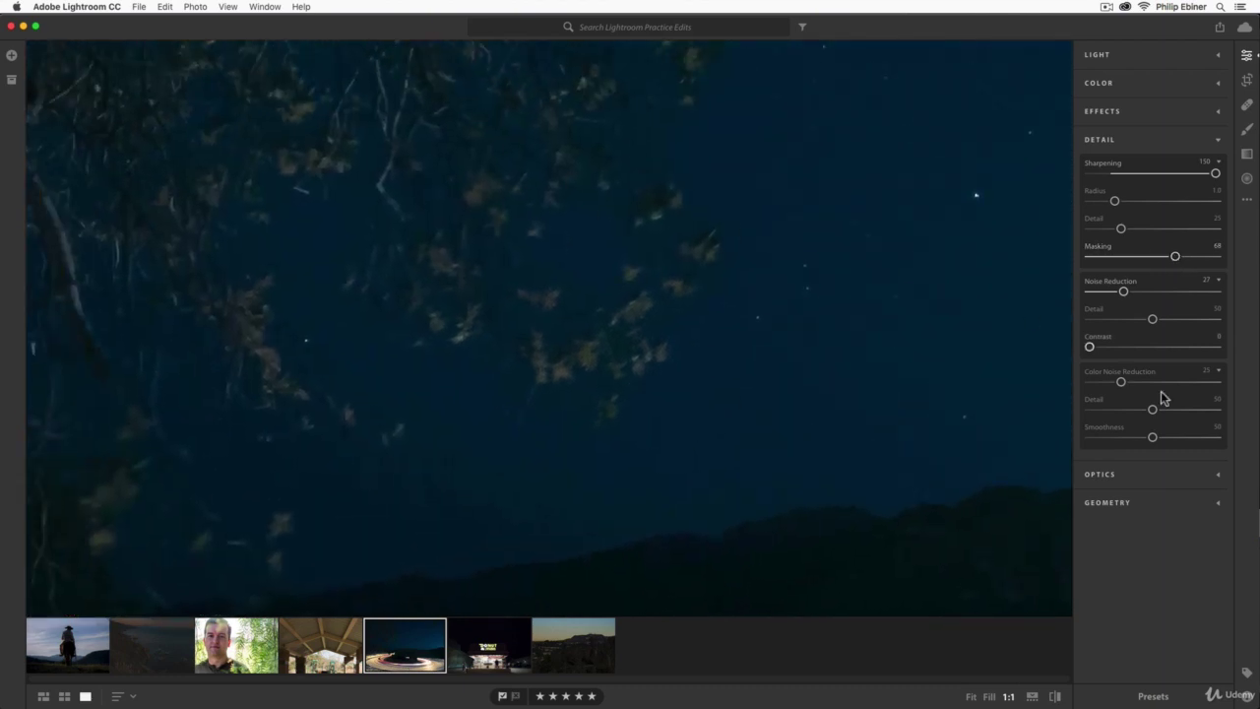
{"action": "left_click_drag", "start_coordinate": [1176, 257], "coordinate": [1232, 263]}
{"action": "left_click_drag", "start_coordinate": [1094, 258], "coordinate": [1218, 260]}
{"action": "left_click", "coordinate": [538, 327]}
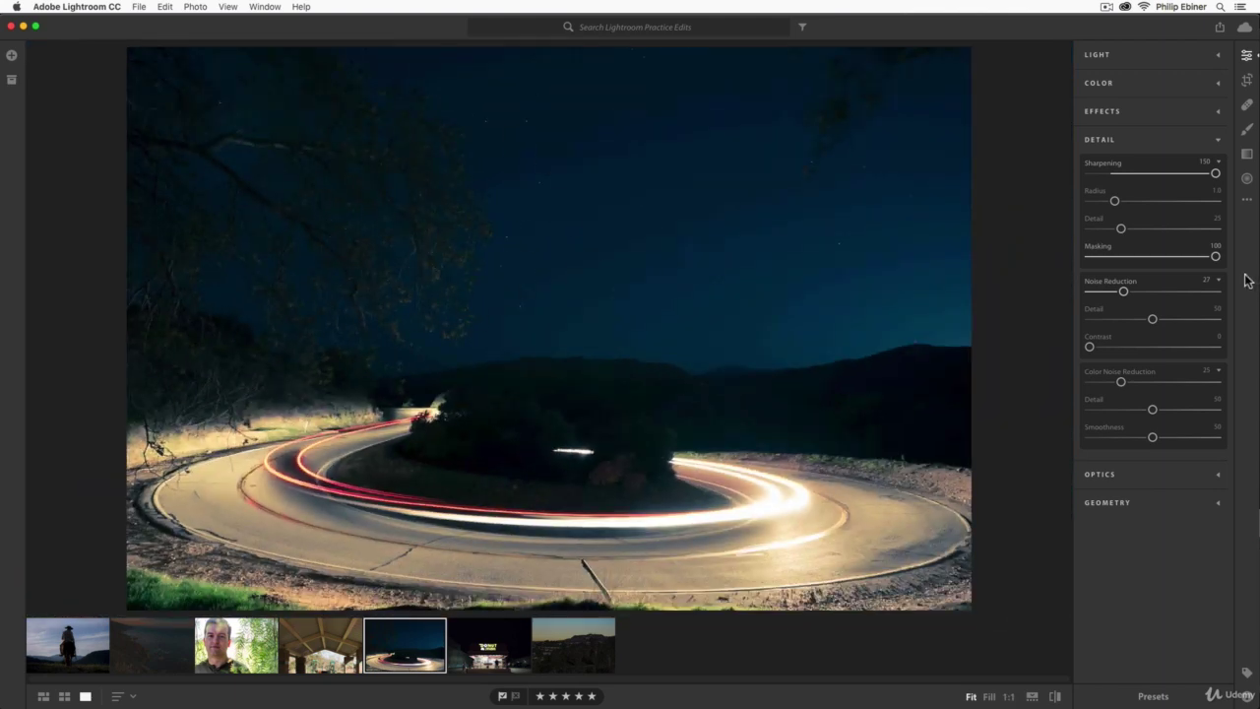
{"action": "left_click", "coordinate": [1219, 162]}
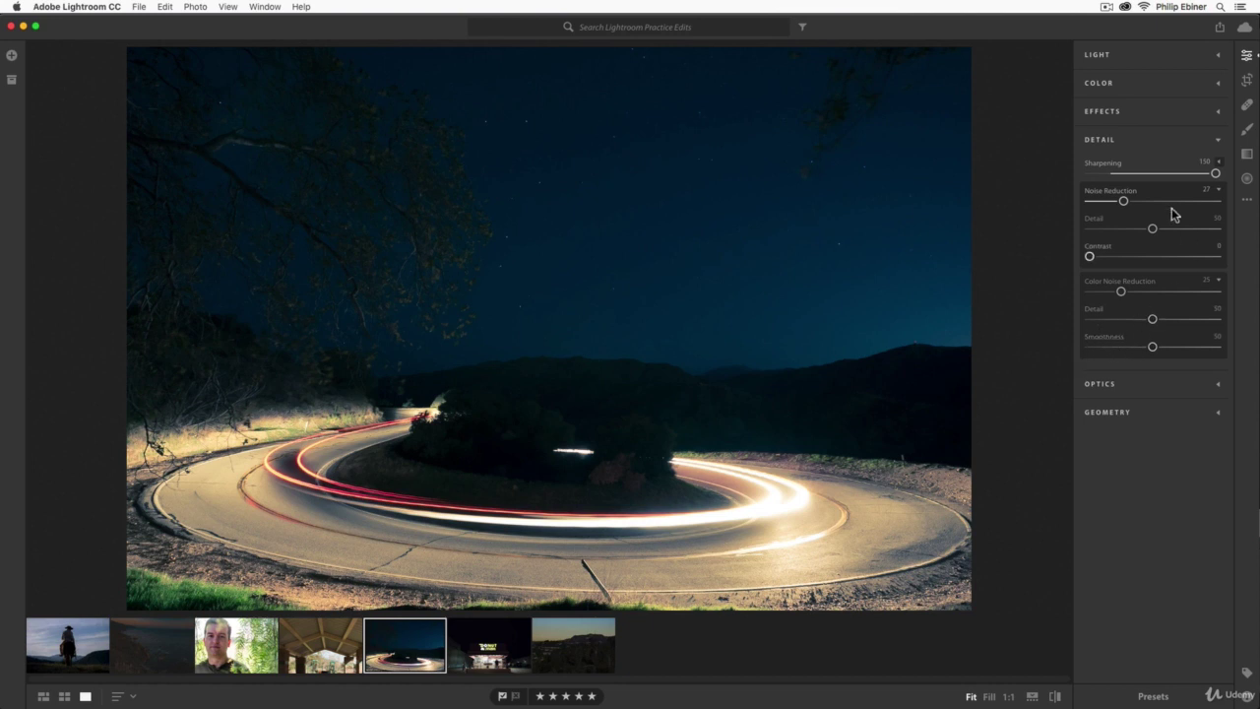
{"action": "mouse_move", "coordinate": [1140, 193]}
{"action": "mouse_move", "coordinate": [1122, 293]}
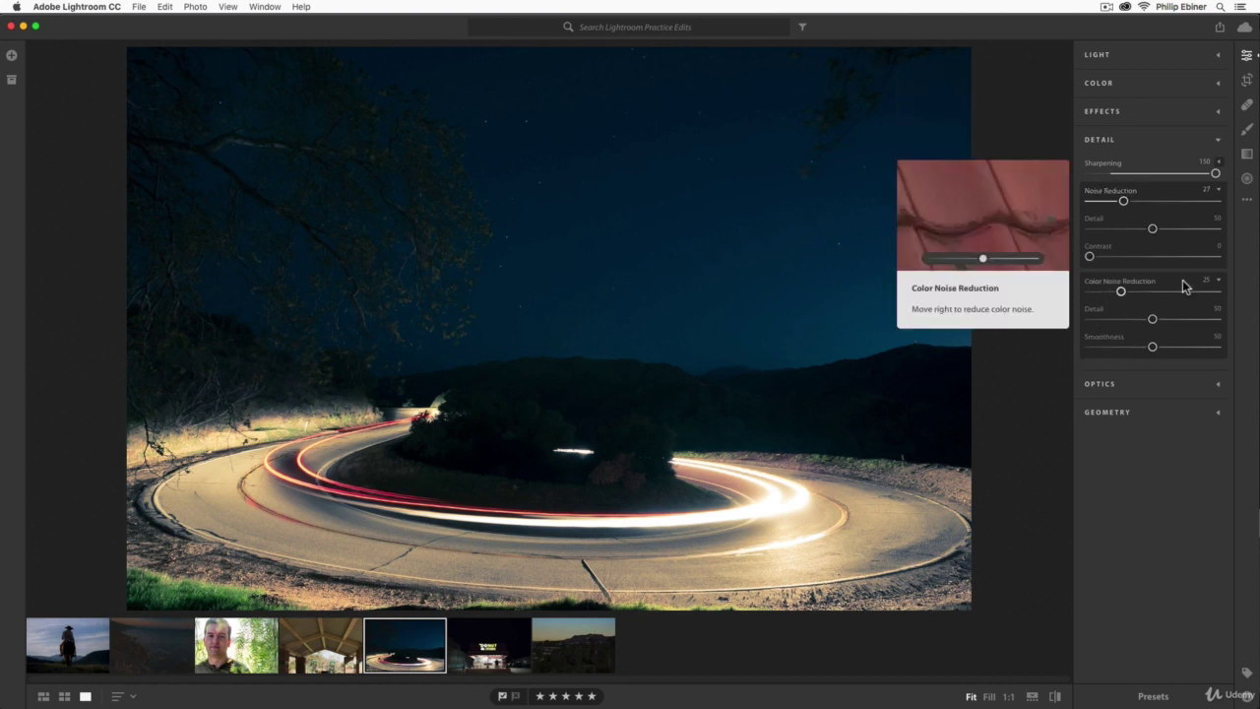